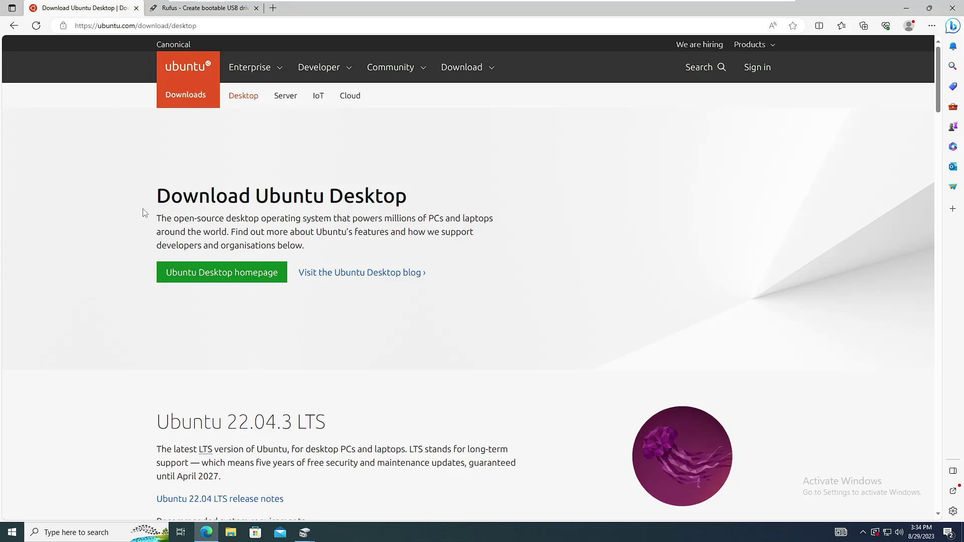
Scroll to the Ubuntu 22.04.3 LTS download and reposition the ubuntu ISO desktop icon.
scroll(171, 181, "down", 4)
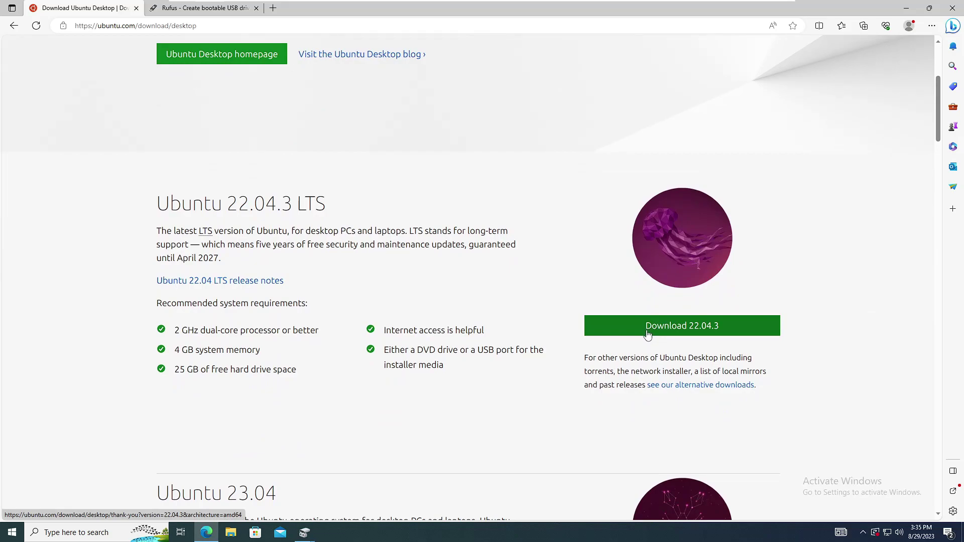
left_click(906, 8)
left_click_drag(67, 181, 40, 177)
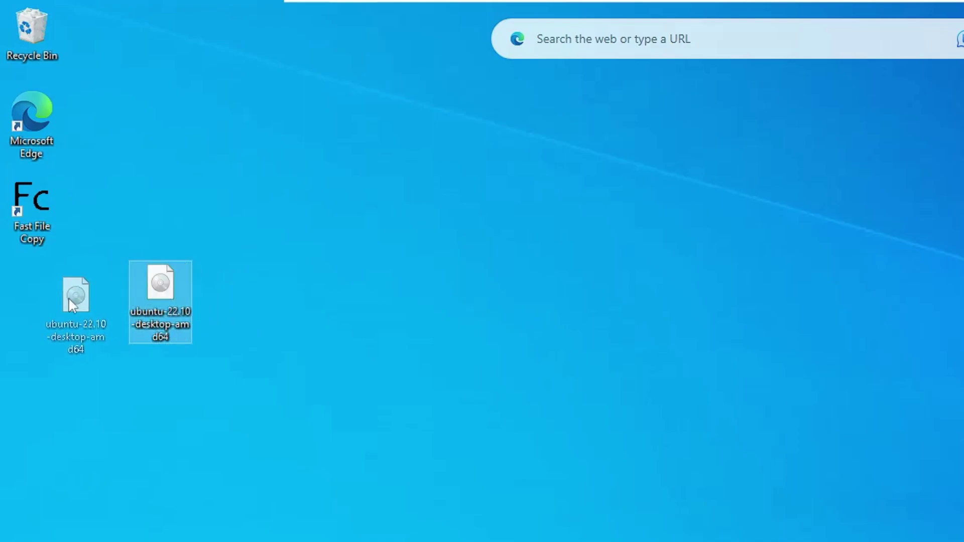
left_click_drag(68, 297, 69, 297)
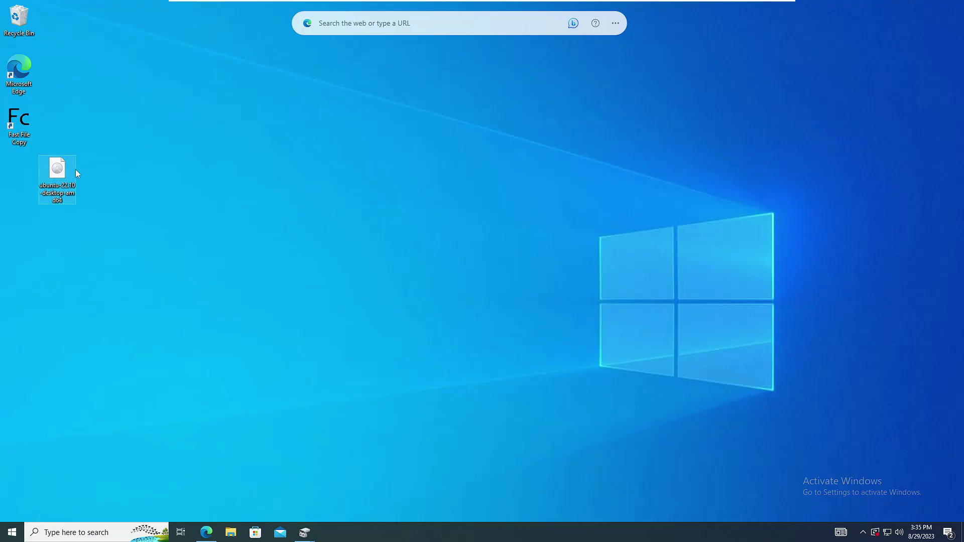
left_click(206, 532)
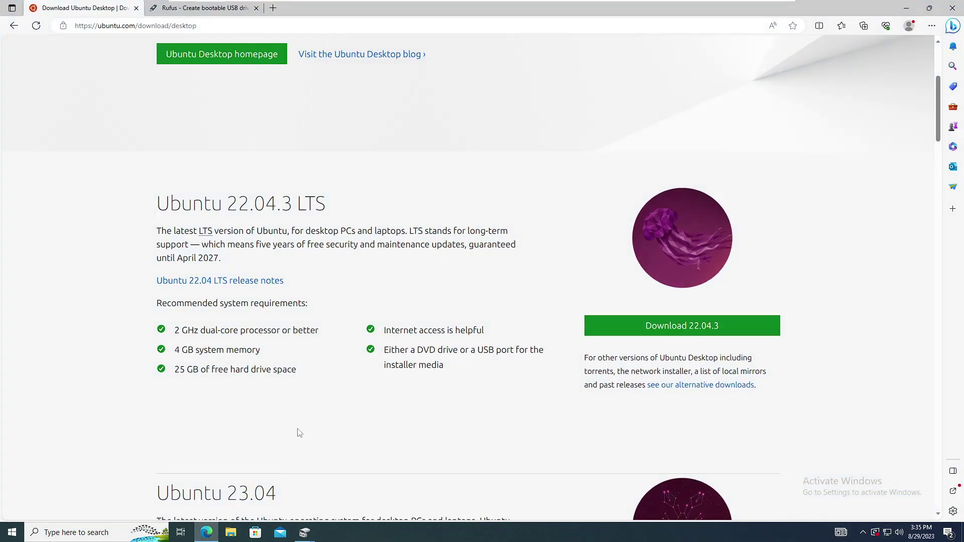
Download rufus-4.2.exe (Windows x64) from the rufus.ie tab and run it.
left_click(207, 9)
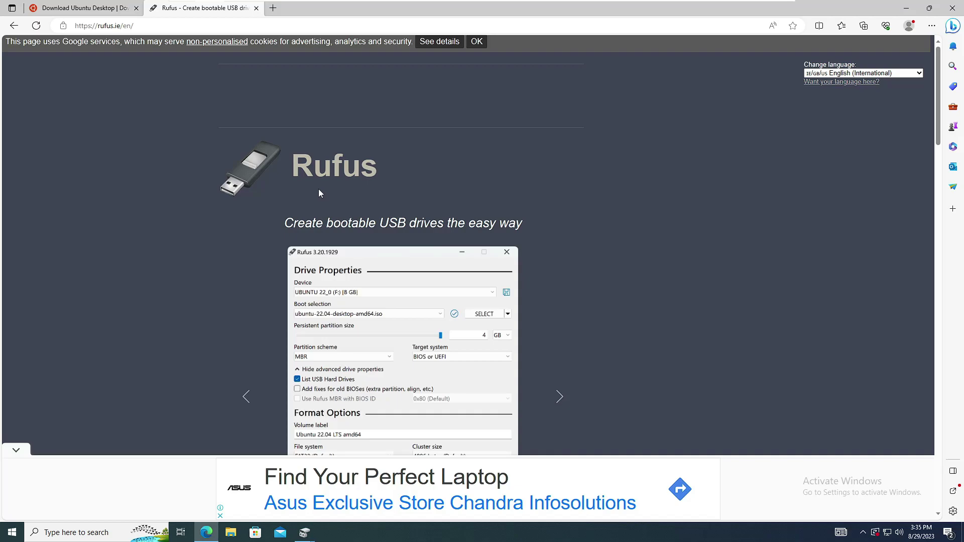
scroll(320, 193, "down", 10)
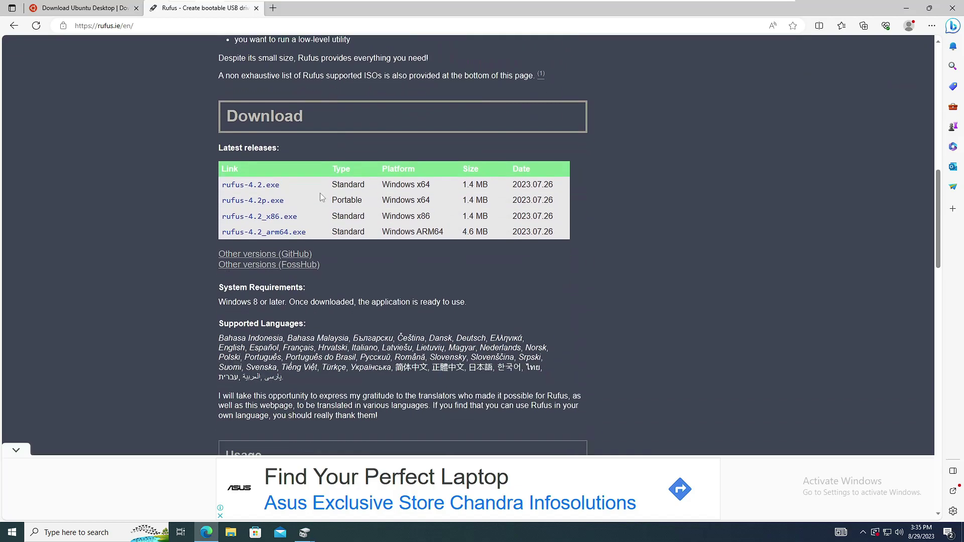
scroll(320, 193, "down", 1)
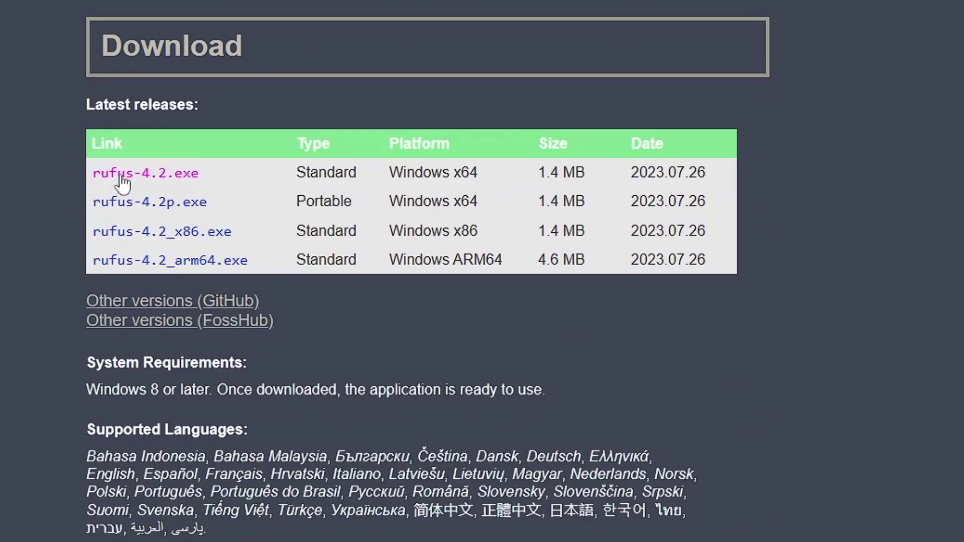
left_click(186, 186)
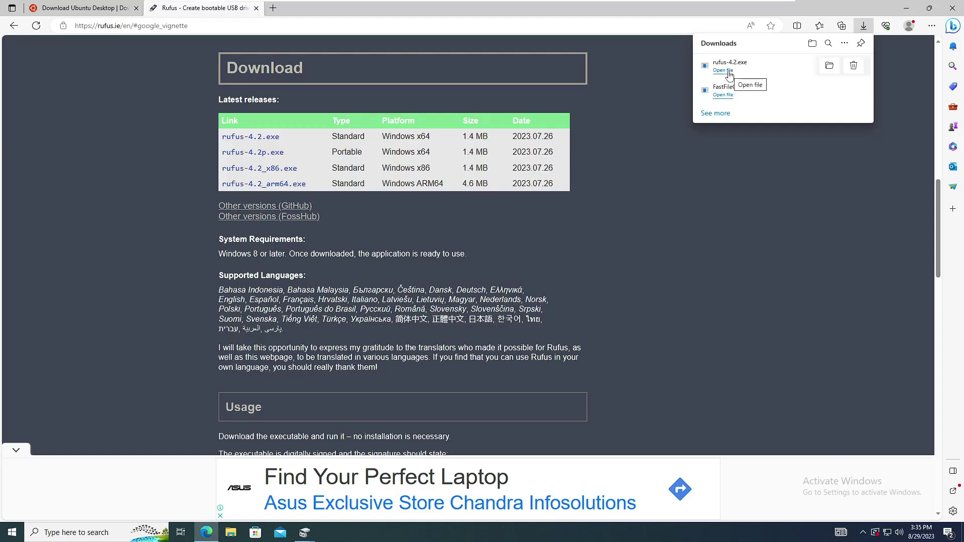
left_click(729, 73)
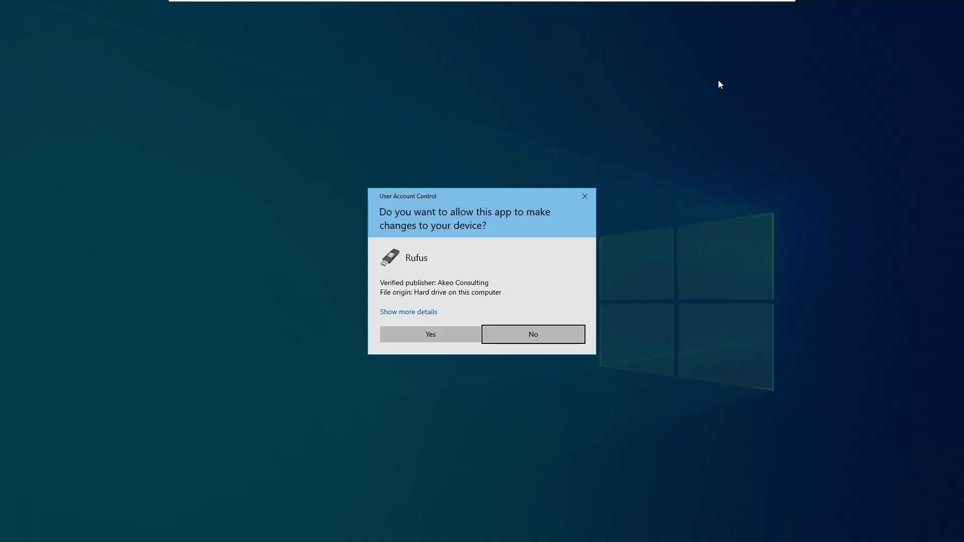
Allow Rufus admin access and online update checks, then centre its window.
left_click(445, 334)
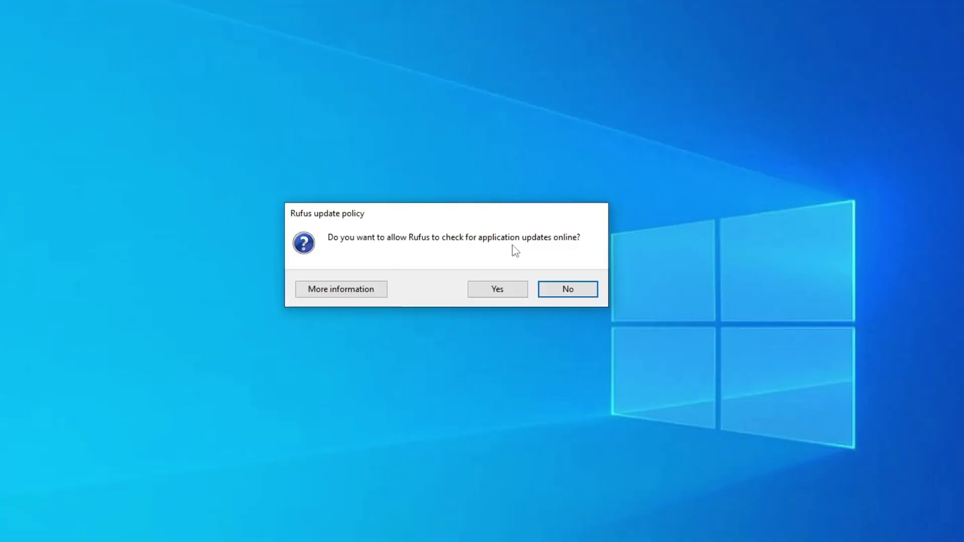
left_click(508, 293)
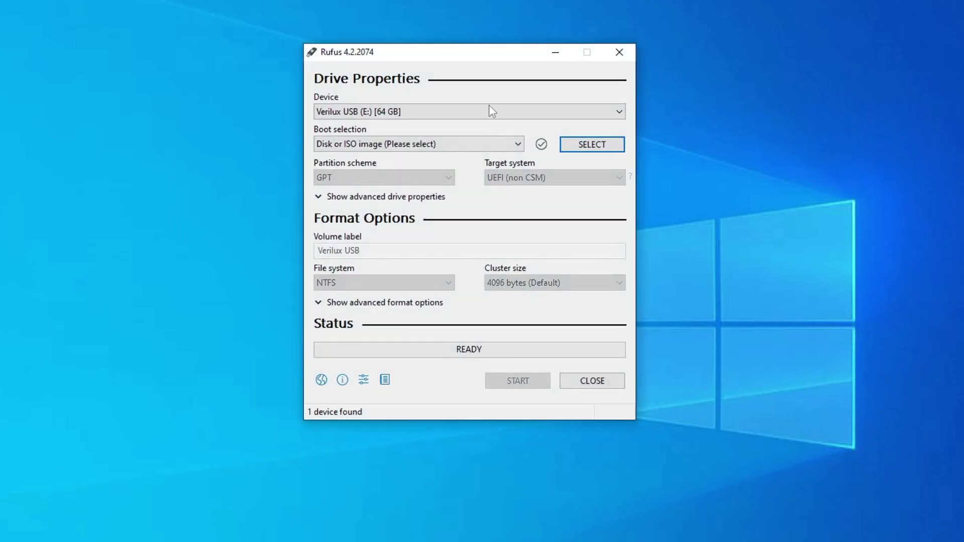
left_click_drag(471, 53, 407, 99)
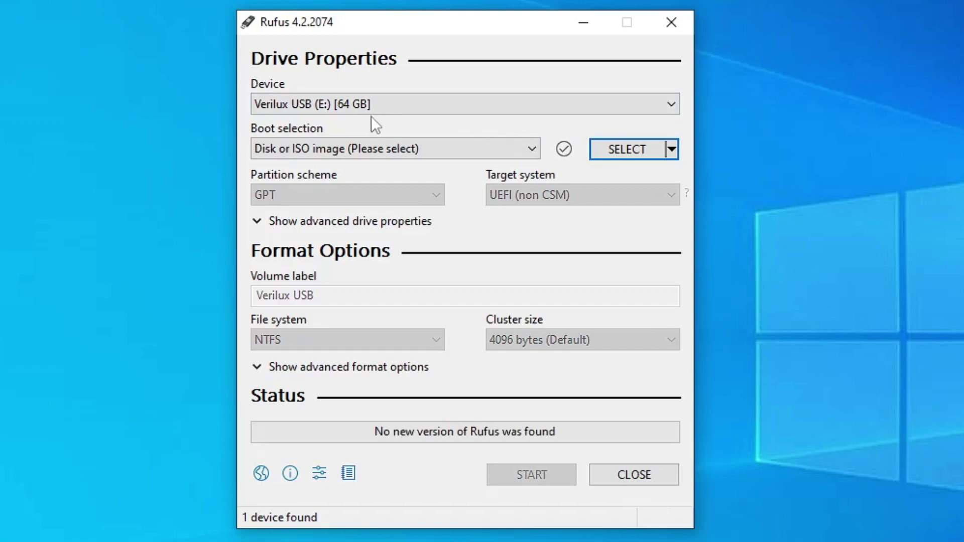
Keep the Verilux USB drive as target and load ubuntu-22.10-desktop-amd64.iso from the Desktop.
left_click(399, 104)
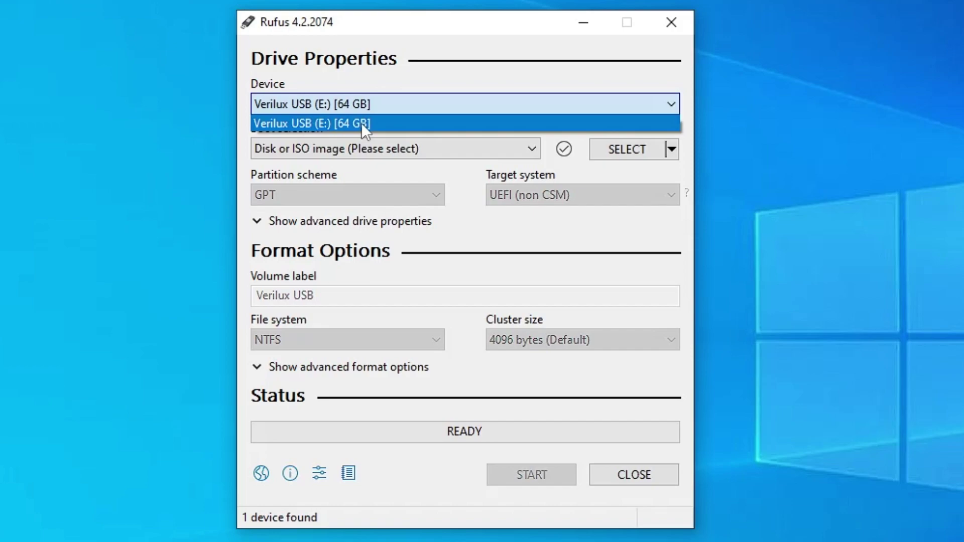
left_click(366, 103)
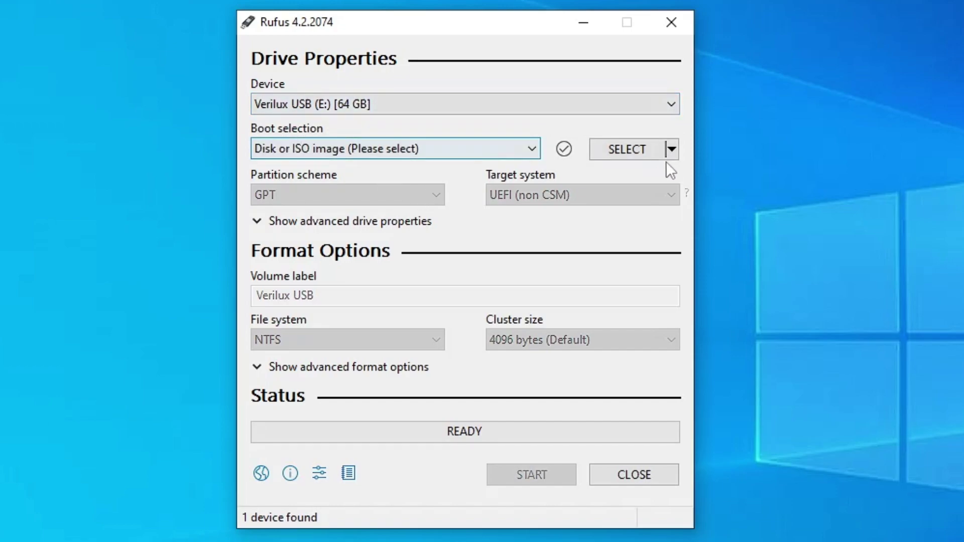
left_click(616, 149)
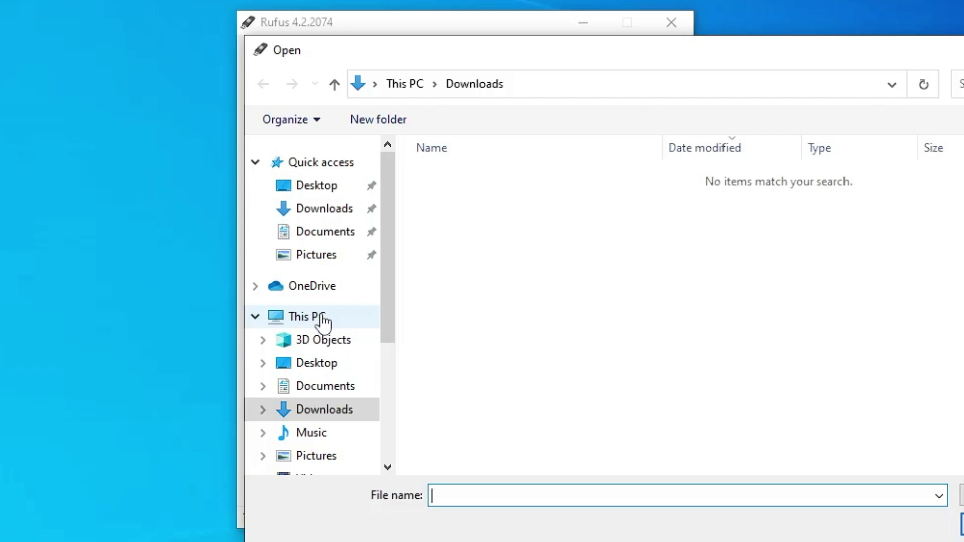
left_click(344, 366)
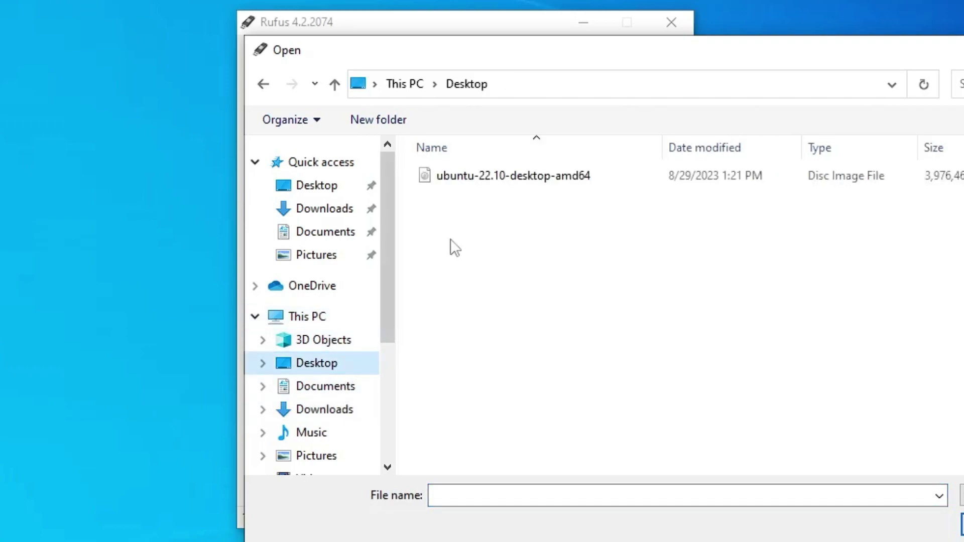
left_click(508, 177)
left_click(962, 524)
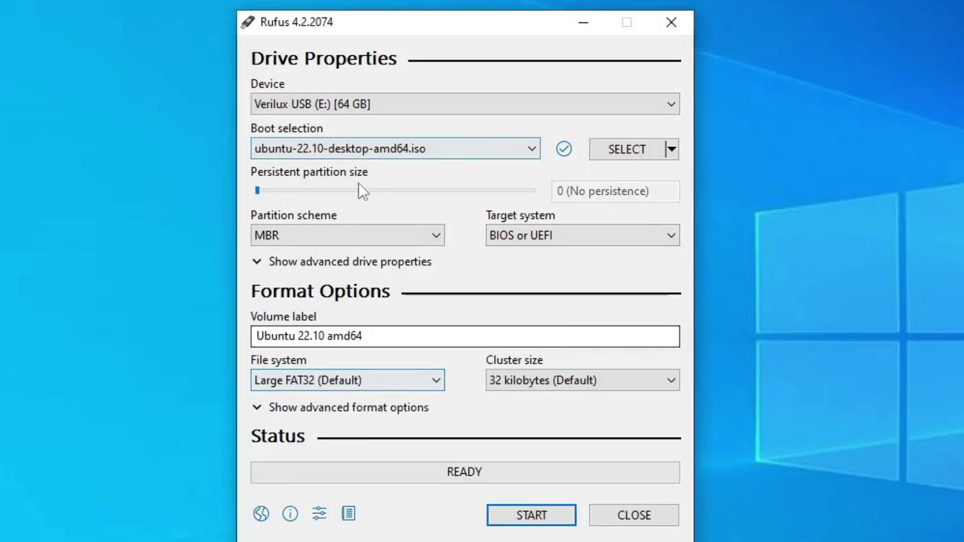
Write the image in ISO Image mode with downloaded Grub files, erasing the USB, then close Rufus.
left_click(531, 515)
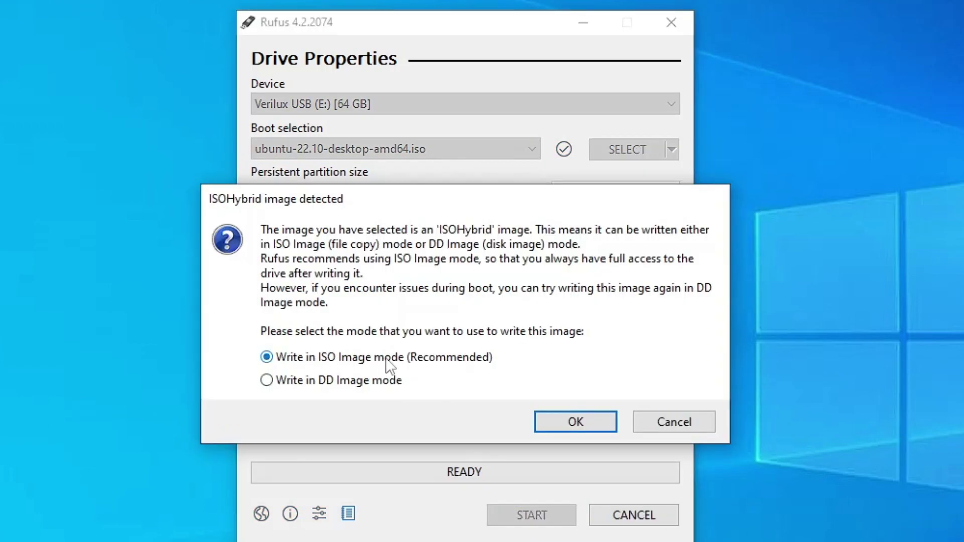
left_click(575, 421)
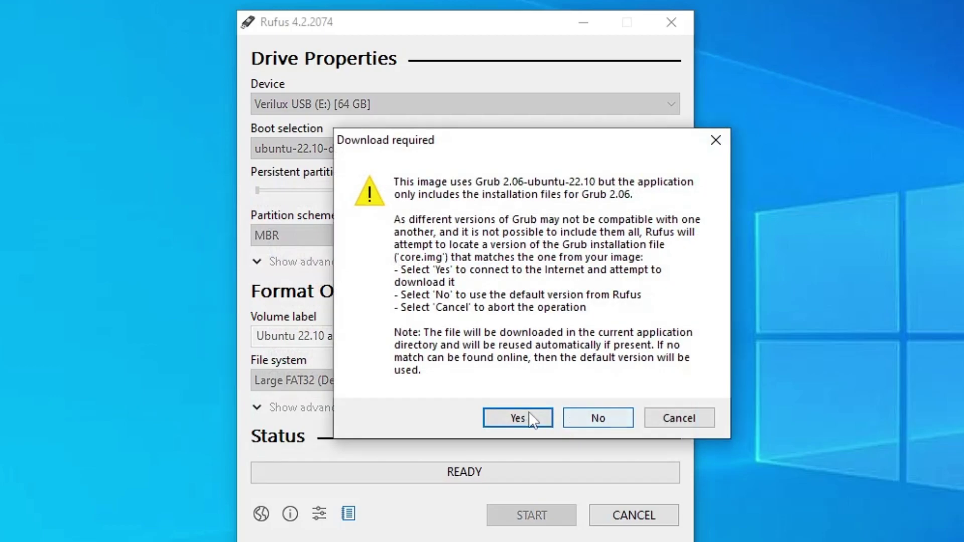
left_click(530, 413)
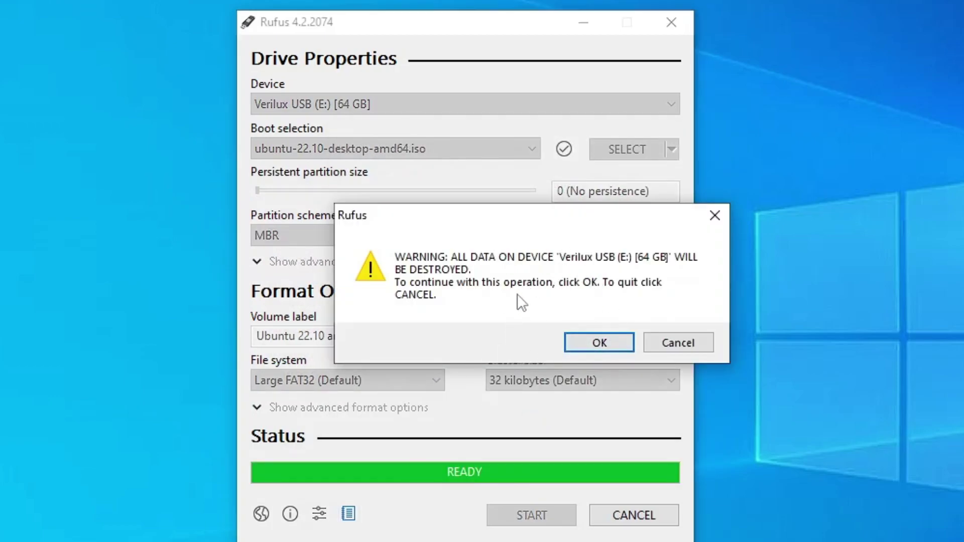
left_click(606, 342)
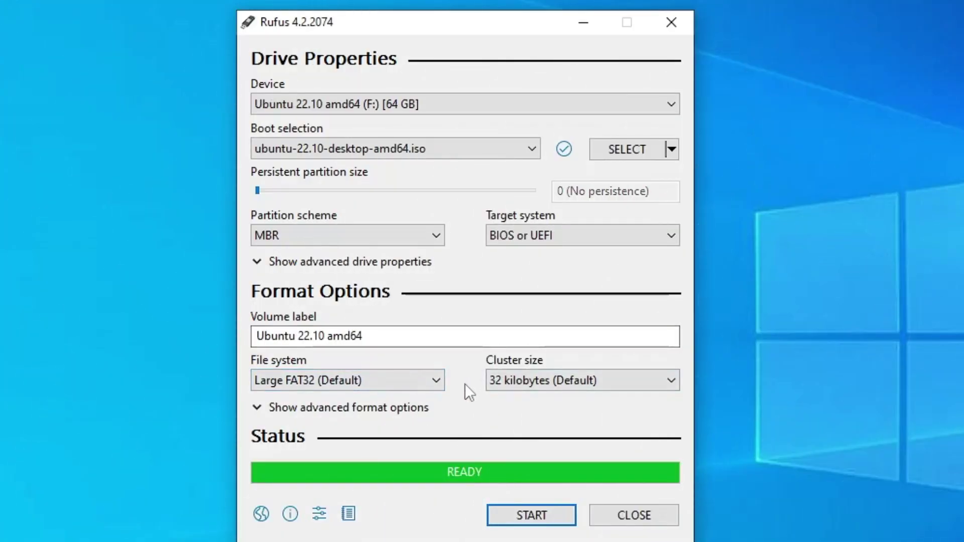
left_click(625, 517)
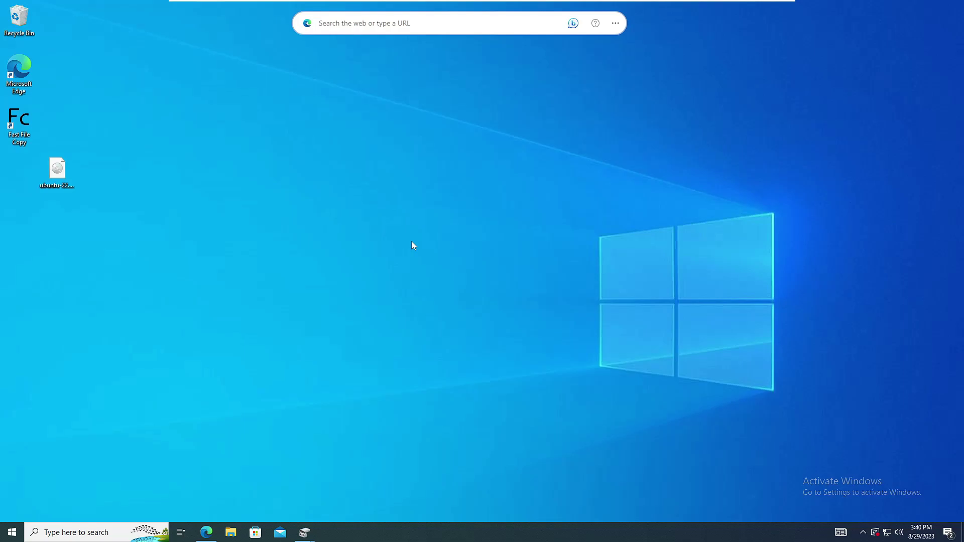
Lock Windows with Win+L and Shift-restart from the sign-in screen, ignoring the warning.
left_click(355, 301)
key("super+l")
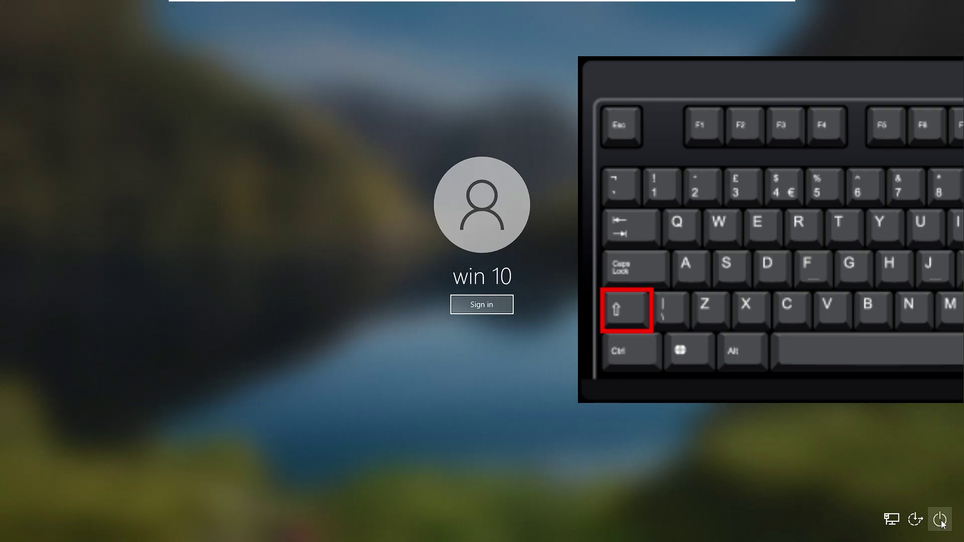
left_click(942, 522)
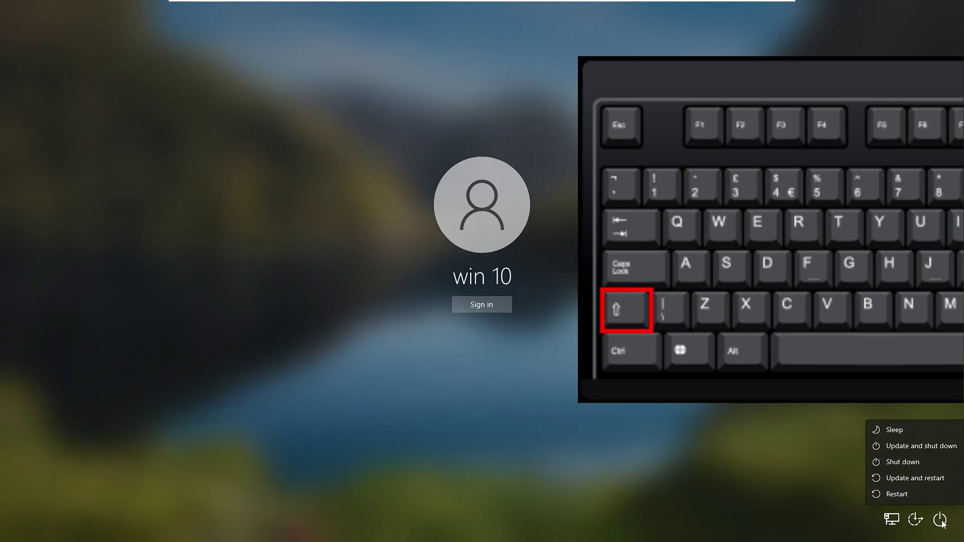
left_click(899, 495, "shift")
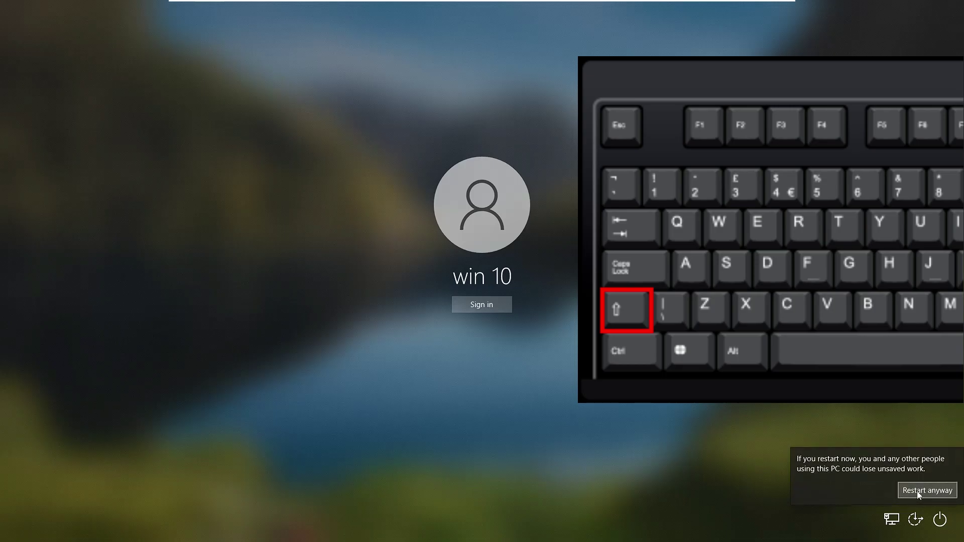
left_click(916, 491, "shift")
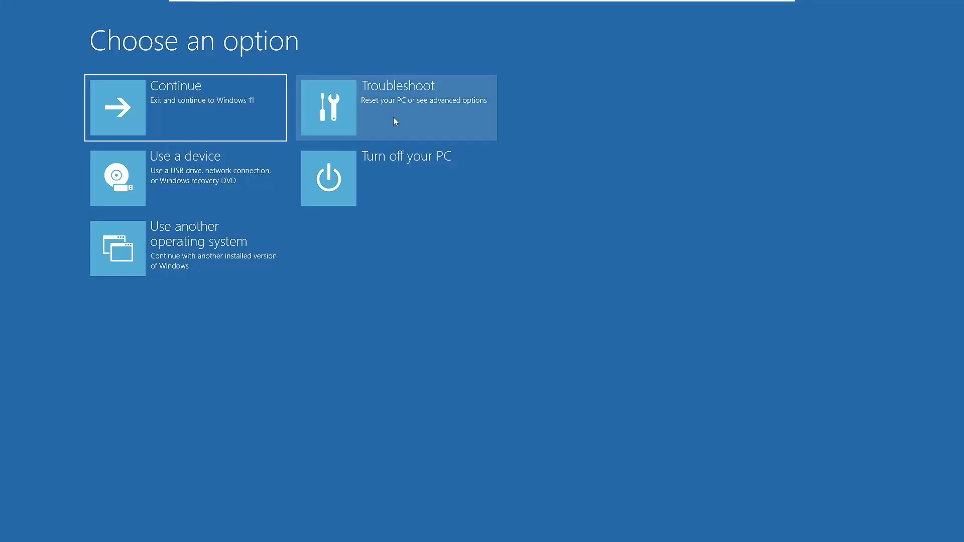
Go to Troubleshoot > Advanced options > UEFI Firmware Settings and restart.
left_click(395, 120)
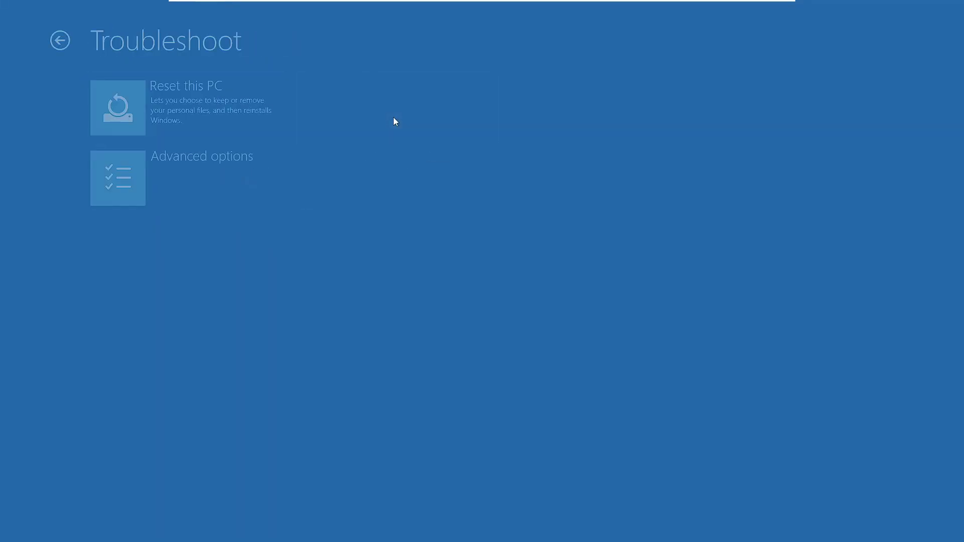
left_click(207, 172)
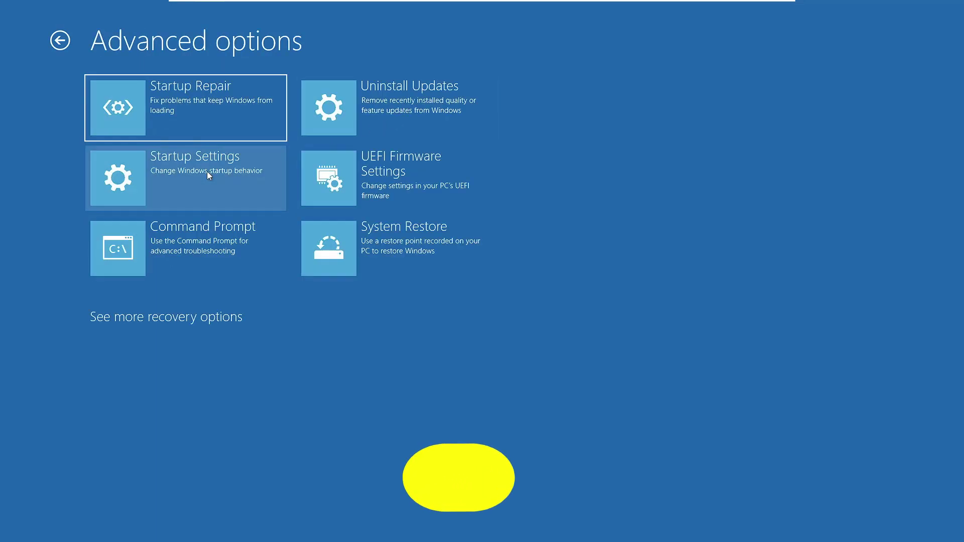
left_click(388, 178)
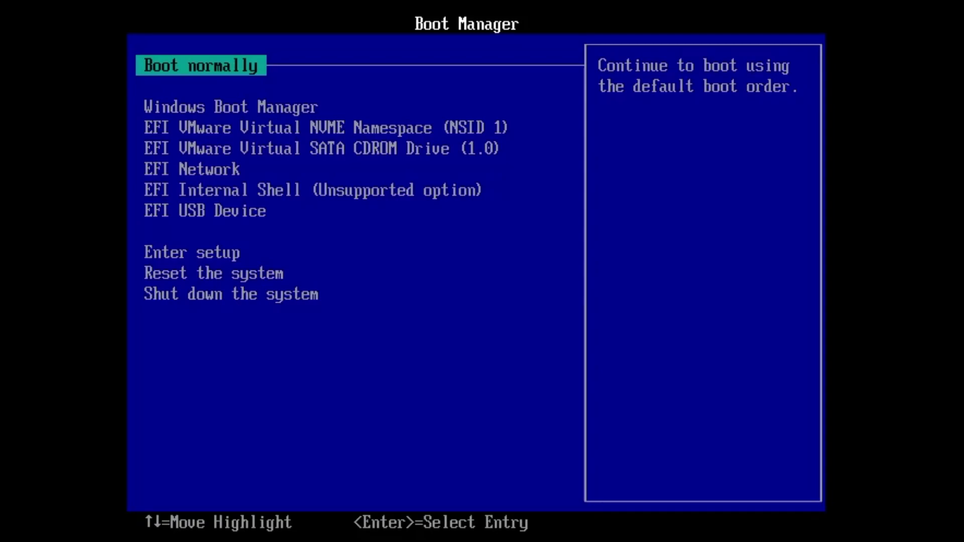
Boot the EFI USB Device from Boot Manager, then start Try or Install Ubuntu in GRUB.
key("Down")
key("Down")
key("Down")
key("Down")
key("Down")
key("Down")
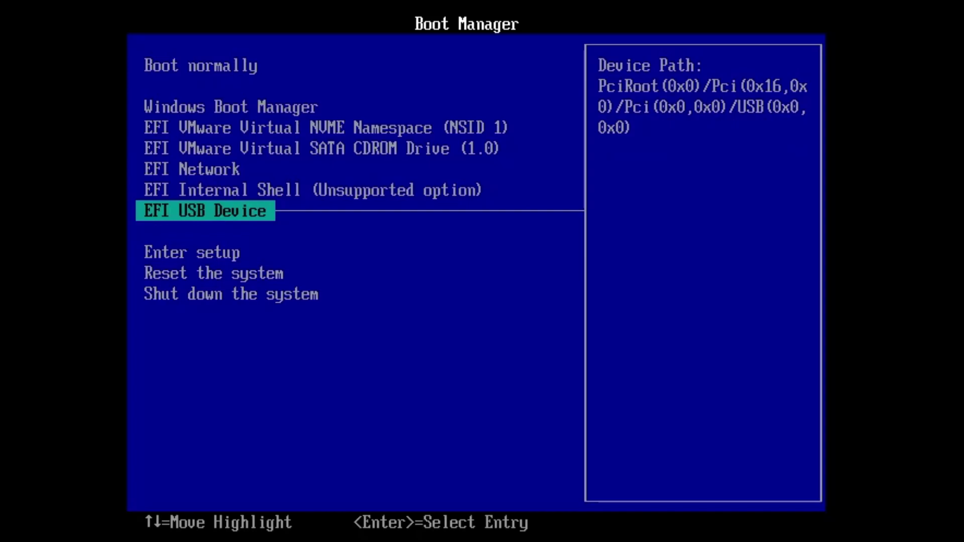
key("Return")
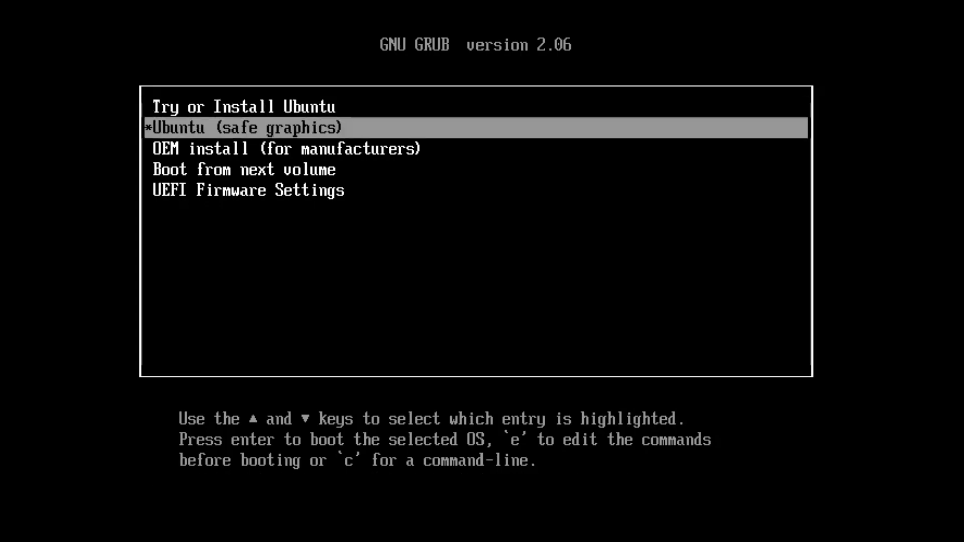
key("Up")
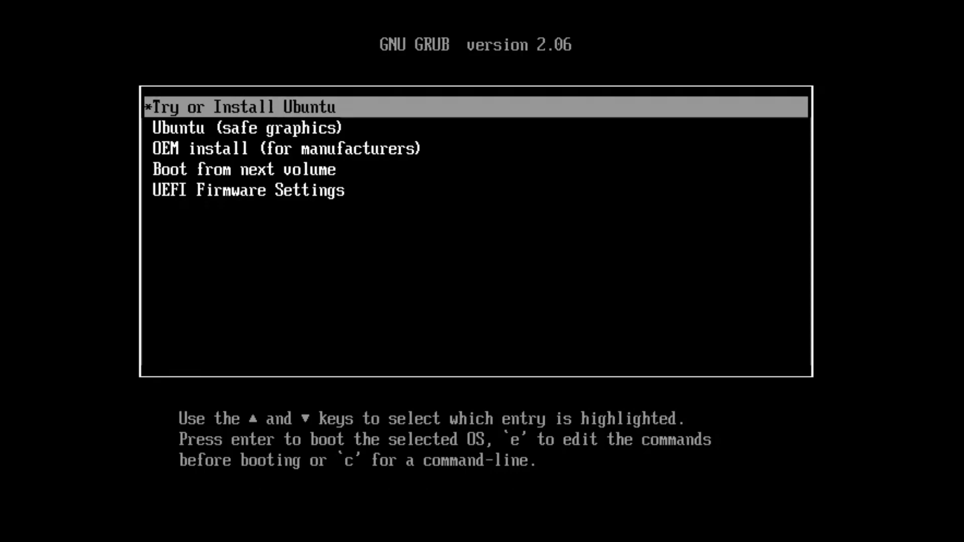
key("Return")
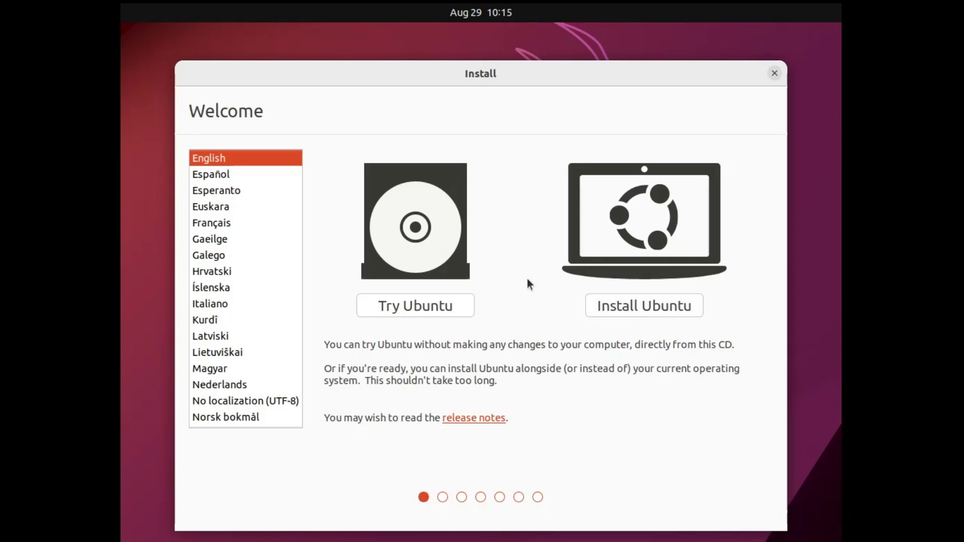
Start Install Ubuntu with English (US) keyboard and Minimal installation selected.
left_click(638, 308)
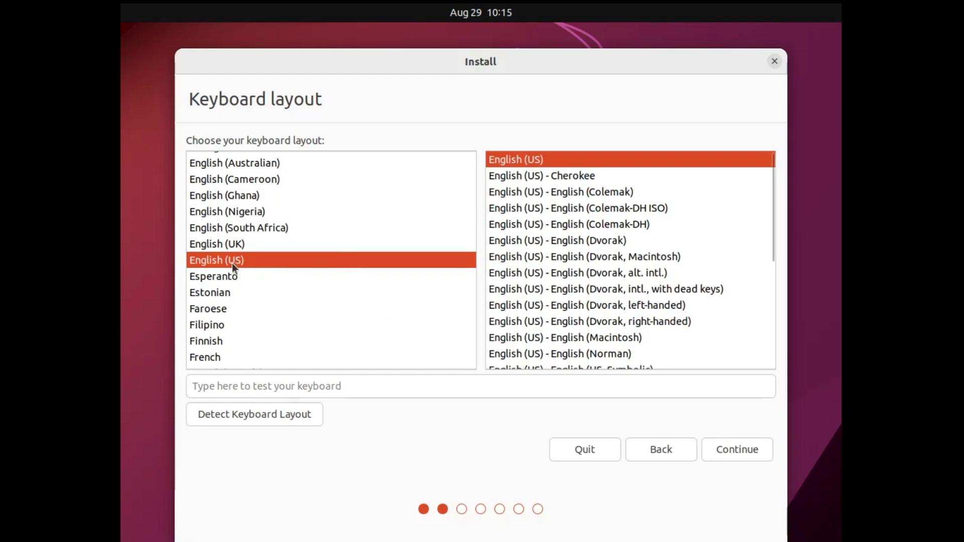
left_click(739, 457)
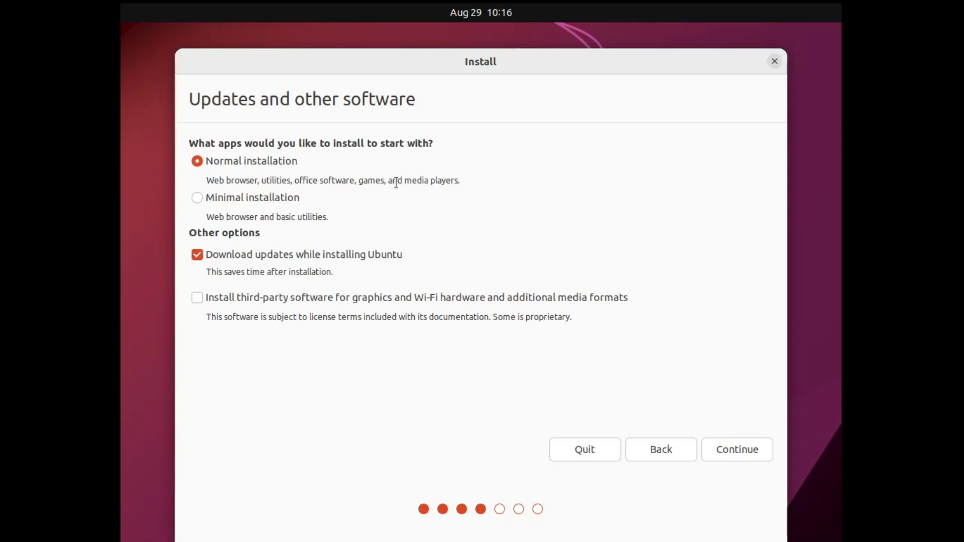
left_click(236, 200)
left_click(730, 448)
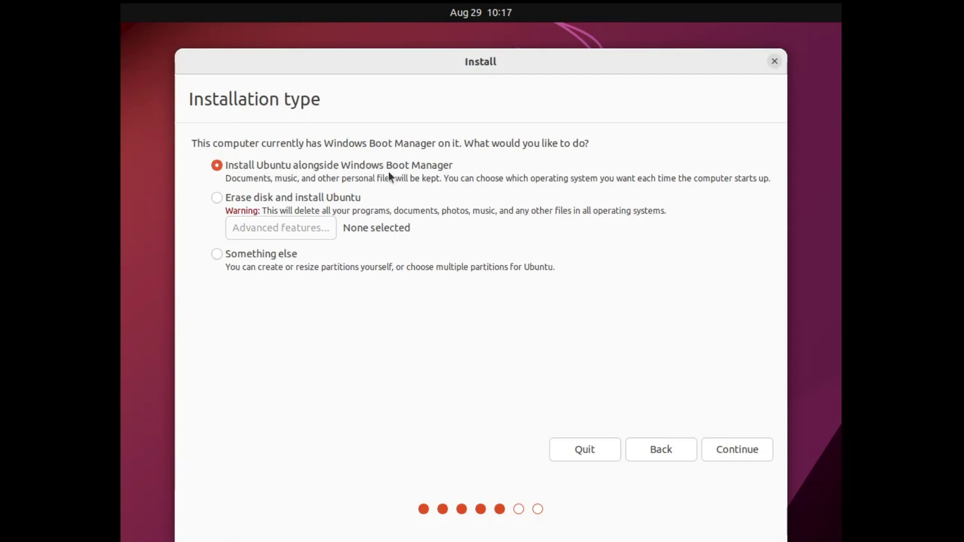
Choose Install Ubuntu alongside Windows Boot Manager and size the Ubuntu partition to 25.9 GB.
left_click(746, 450)
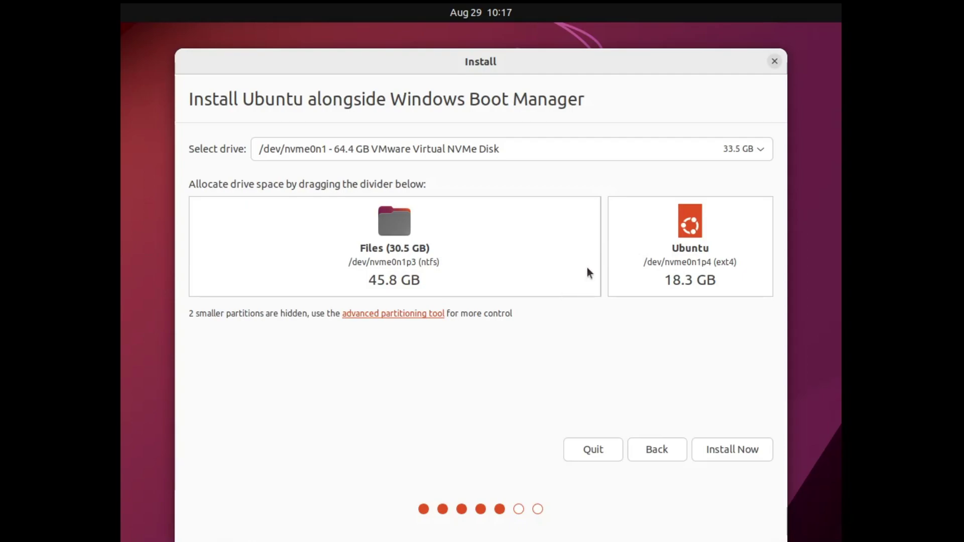
left_click_drag(604, 268, 629, 269)
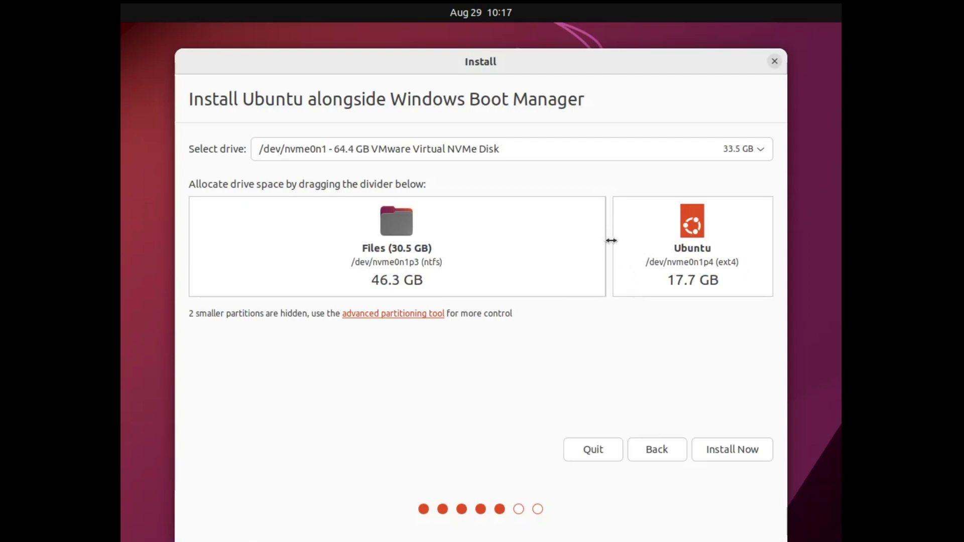
left_click_drag(610, 240, 568, 251)
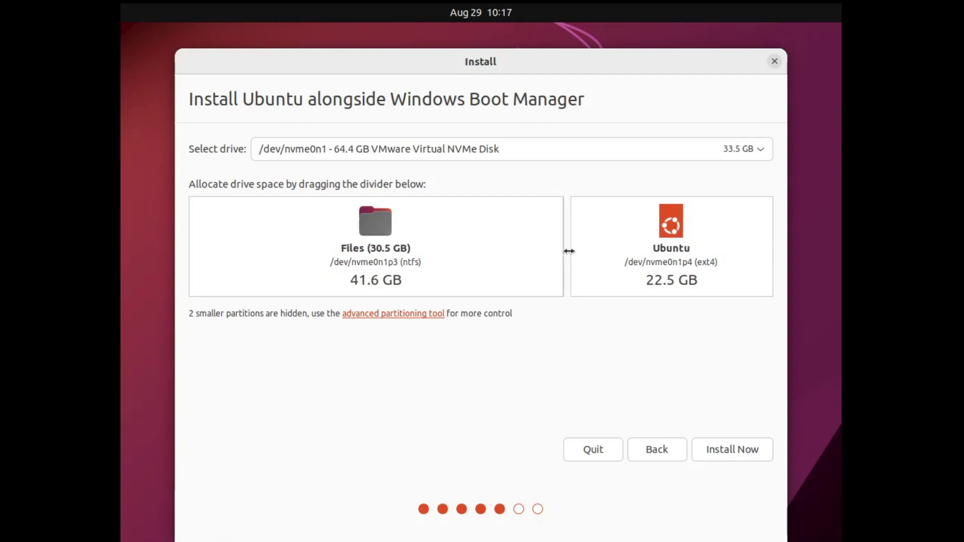
left_click_drag(569, 251, 537, 256)
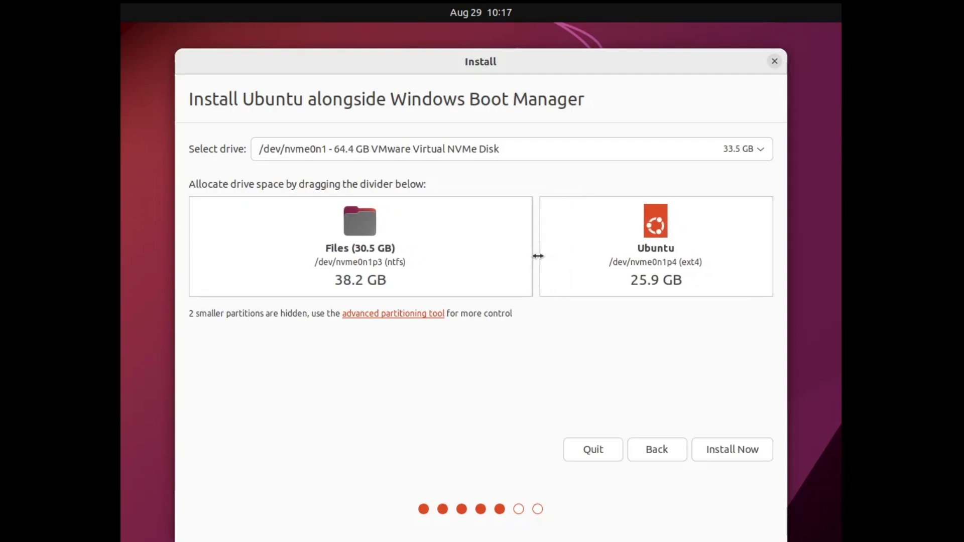
Start the installation and confirm writing the partition changes to disk.
left_click(723, 452)
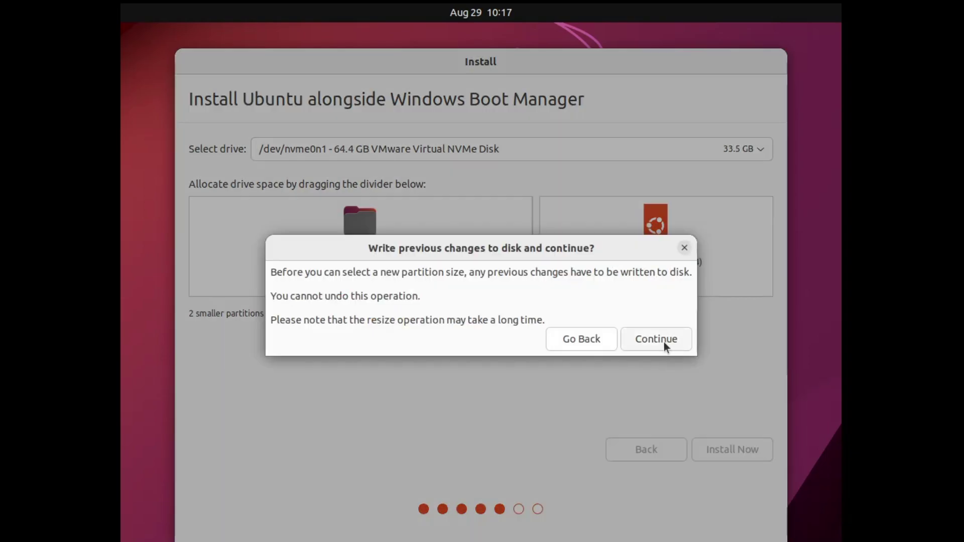
left_click(663, 342)
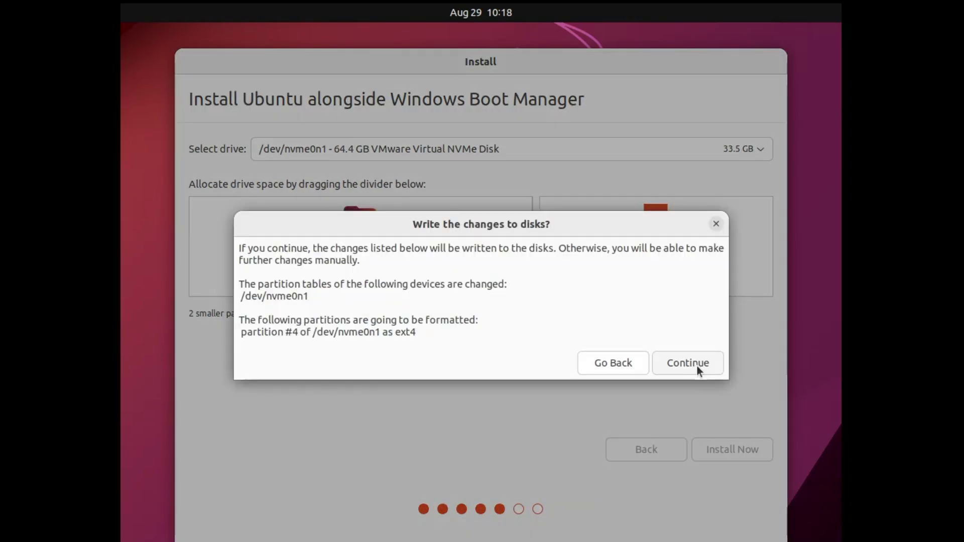
left_click(697, 364)
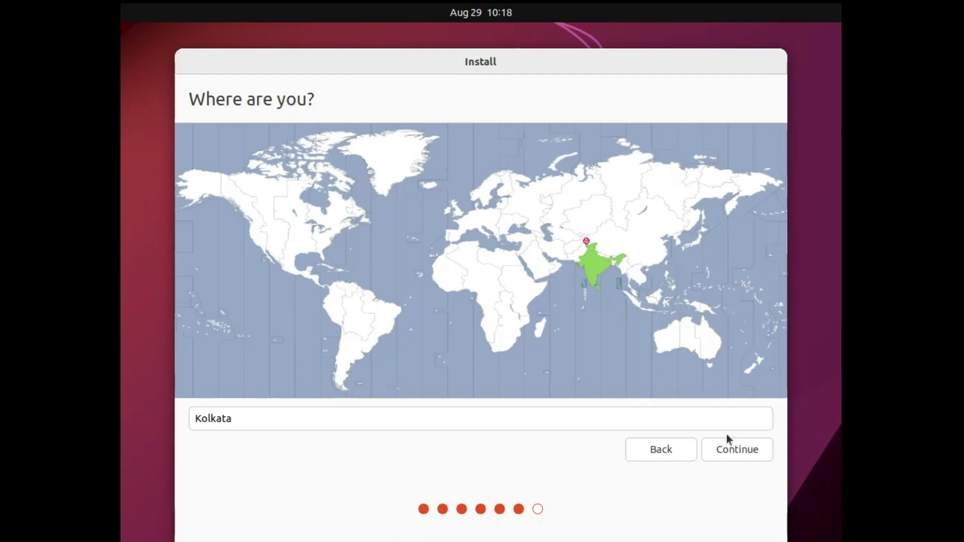
Keep the Kolkata time zone and enter WorkPC as the computer name.
left_click(741, 453)
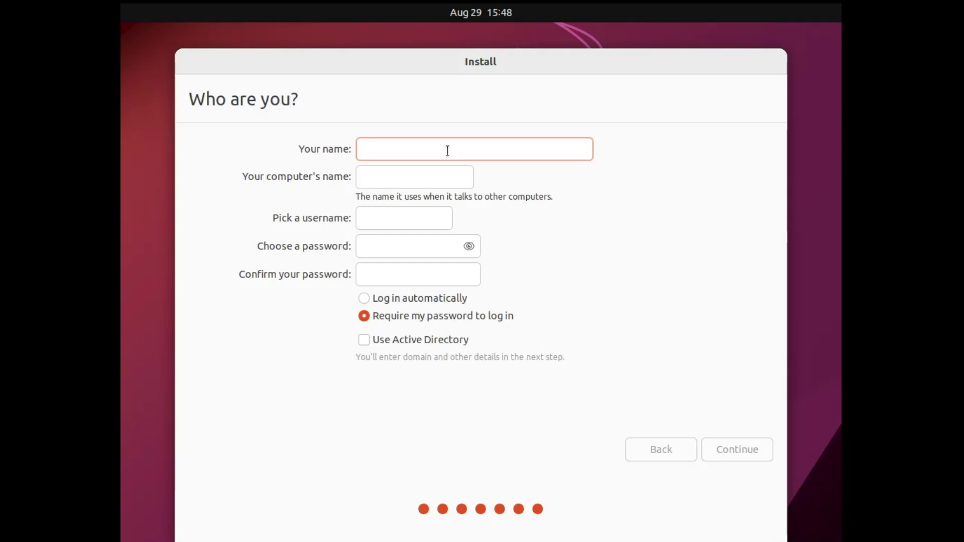
type("WorkPC")
left_click(378, 246)
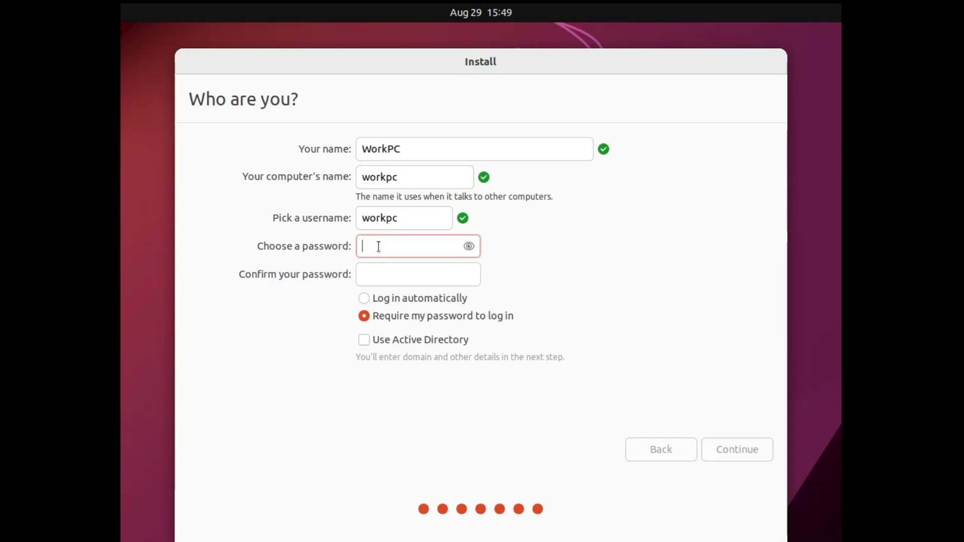
Enter and confirm the account password, then start copying the installation files.
type("**********")
key("Tab")
type("**********")
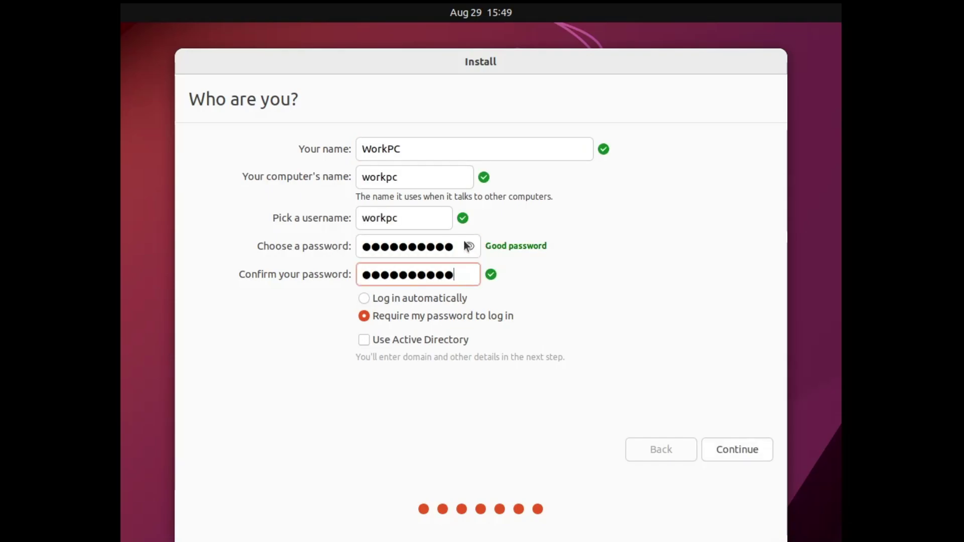
left_click(730, 451)
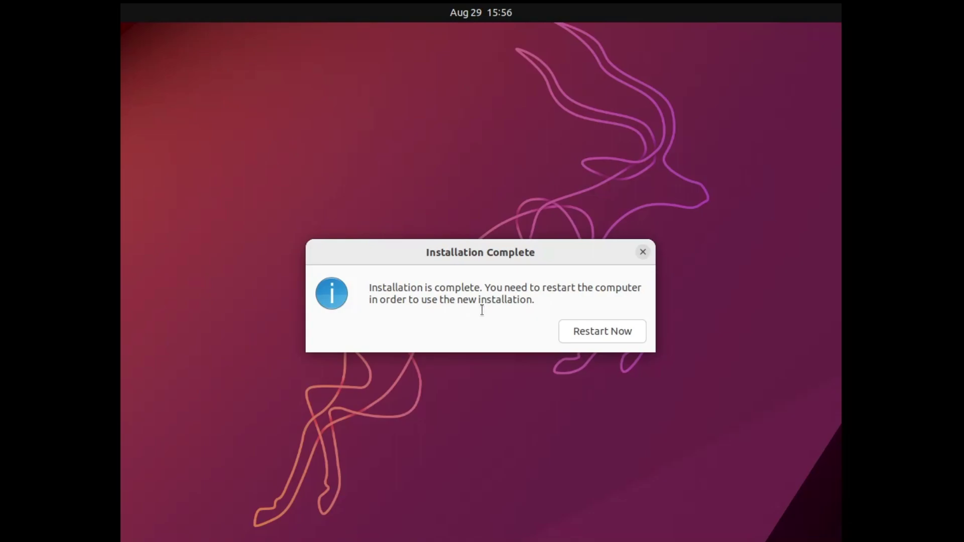
Restart after installation, then boot the Ubuntu entry from the GRUB menu, which also lists Windows Boot Manager.
left_click(597, 335)
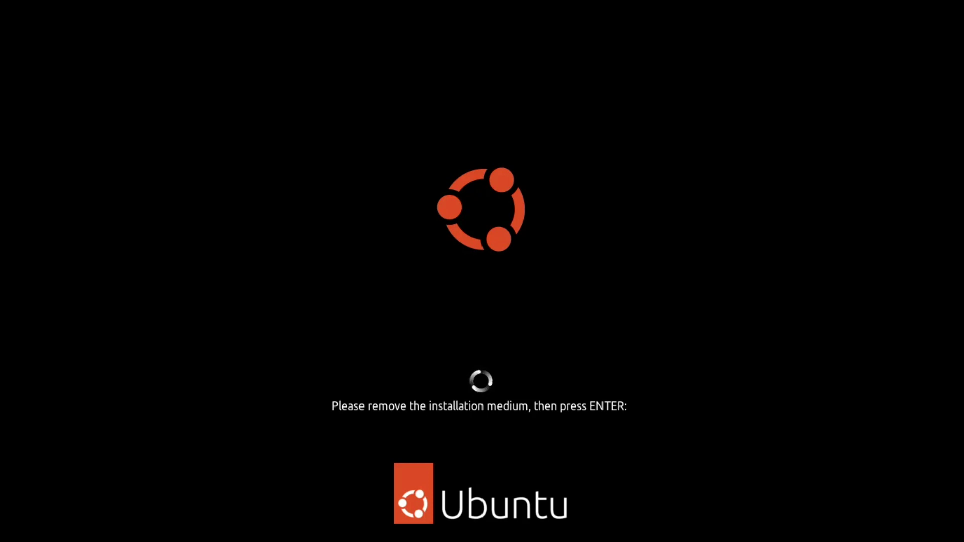
key("Return")
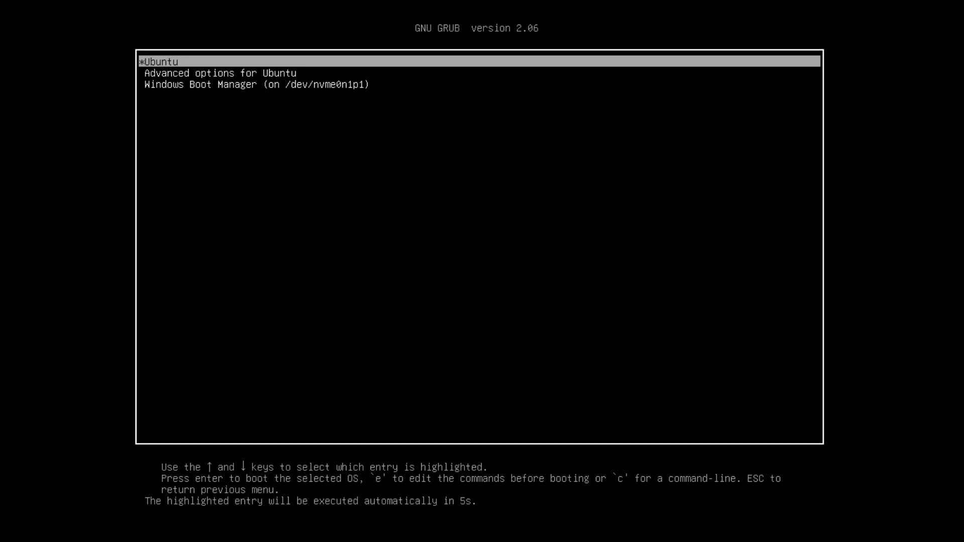
key("Down")
key("Down")
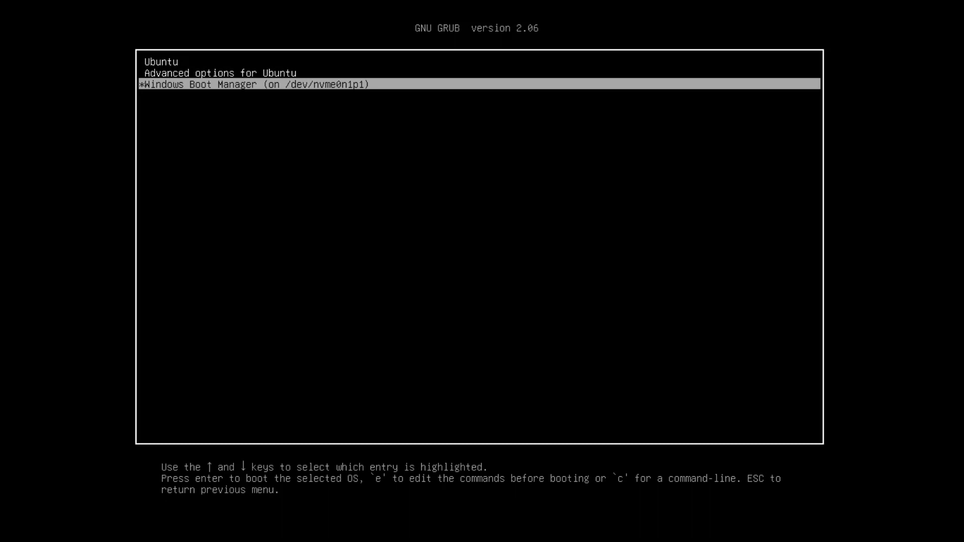
key("Up")
key("Up")
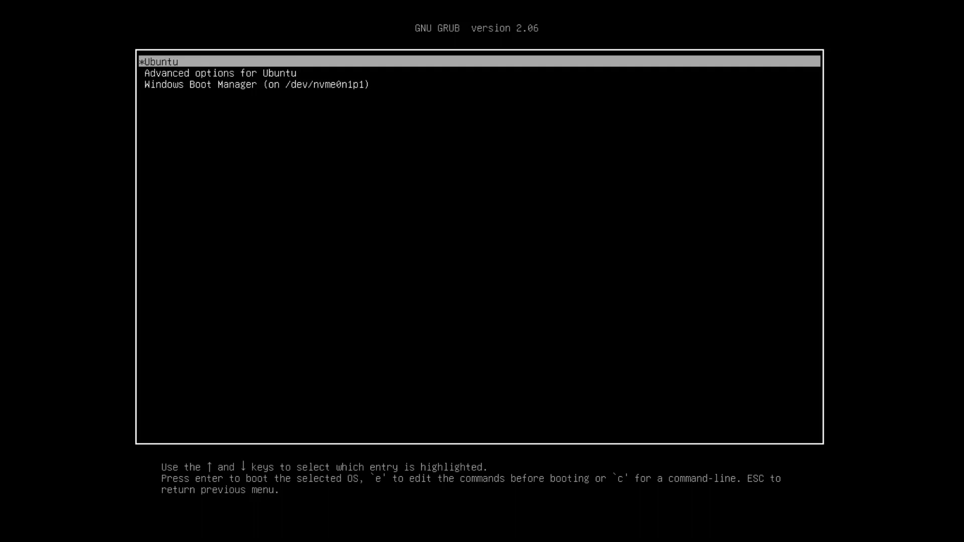
key("Return")
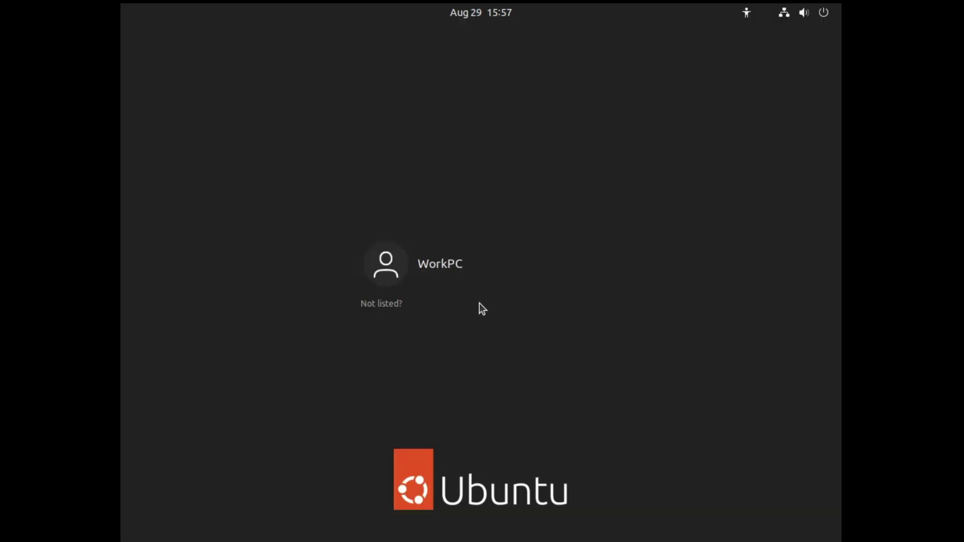
Log in as the new user, skip online accounts, and restart to pick Windows in GRUB.
left_click(453, 269)
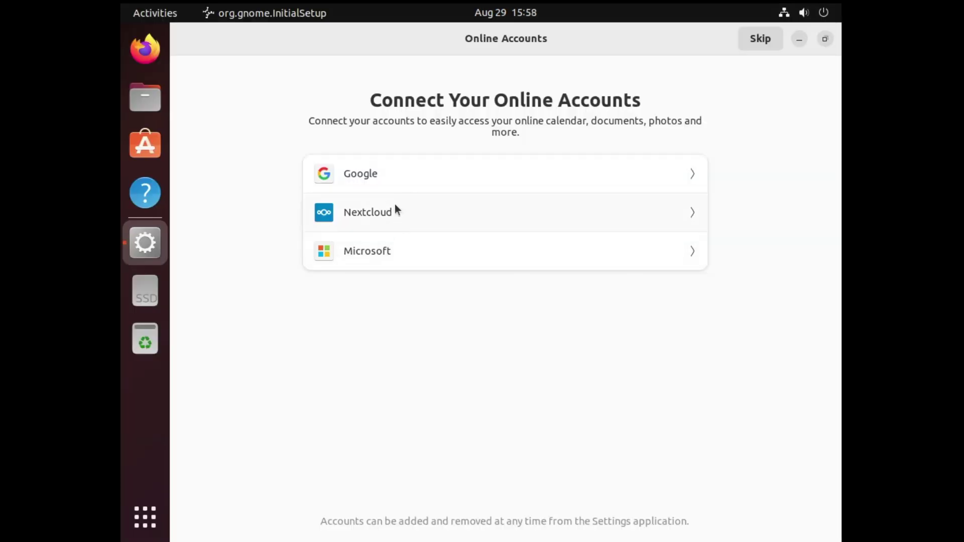
left_click(760, 40)
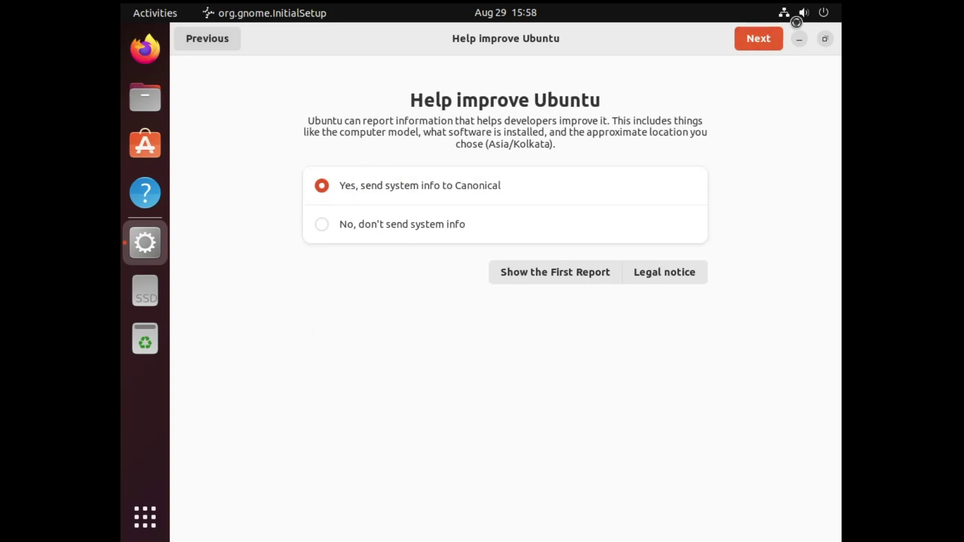
left_click(824, 13)
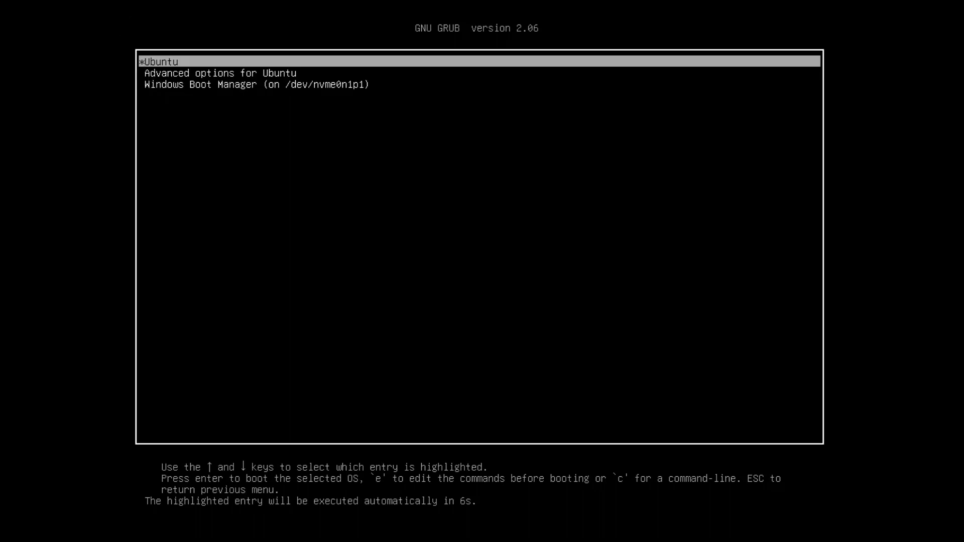
key("Down")
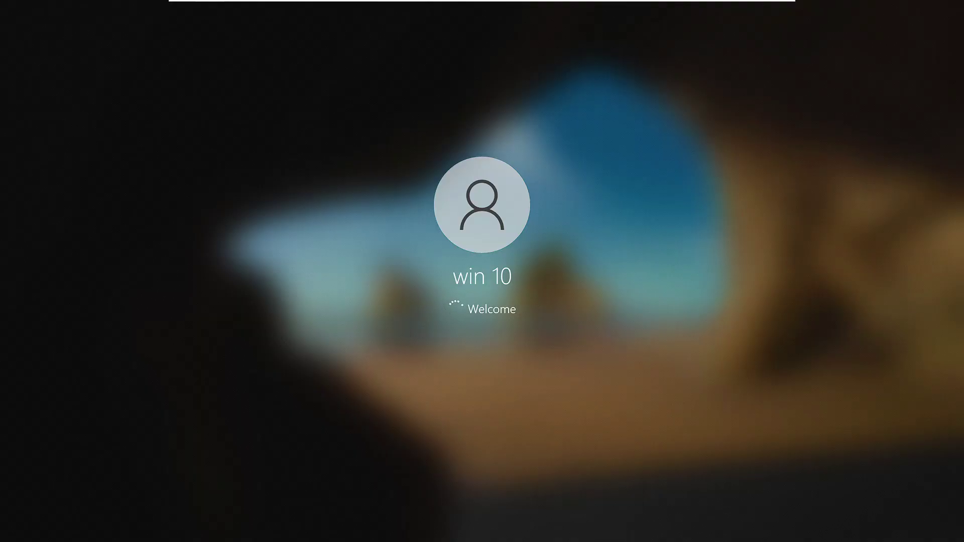